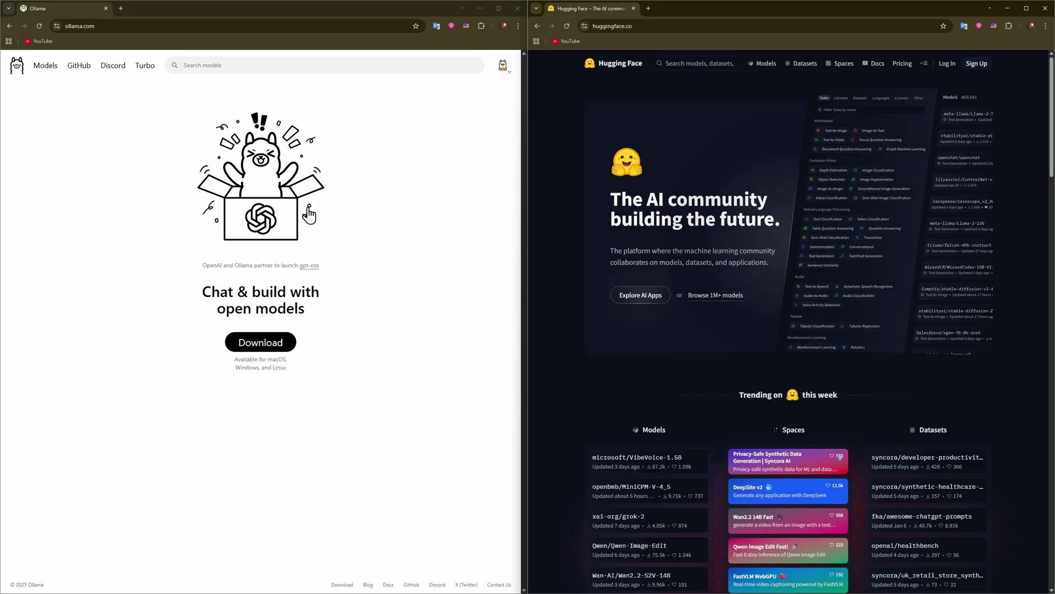
Refresh the Ollama home page, then open Hugging Face's trending Models catalogue
click(18, 73)
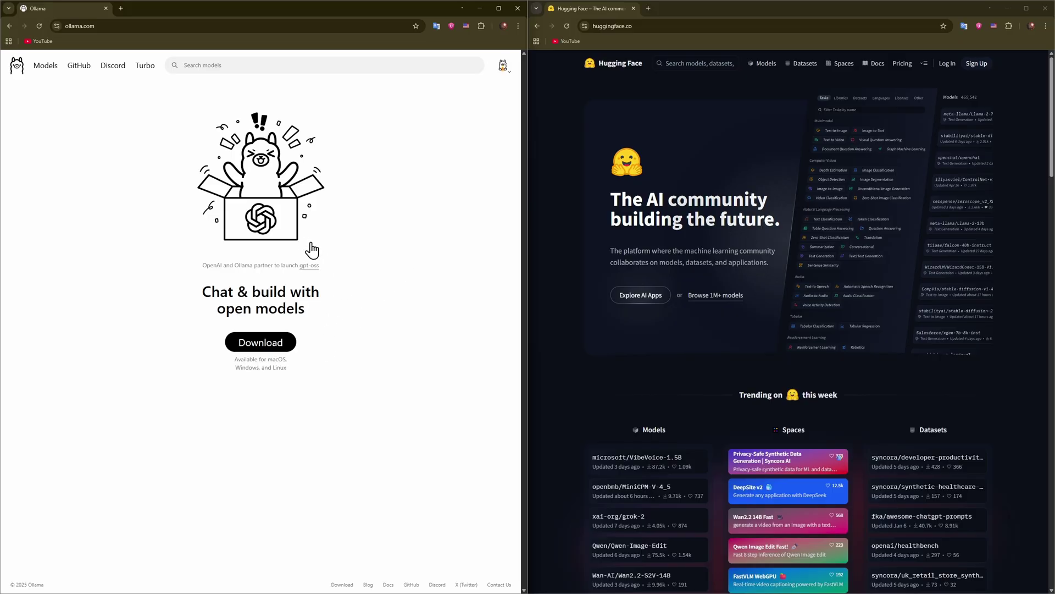
click(18, 72)
scroll(1038, 154, down, 3)
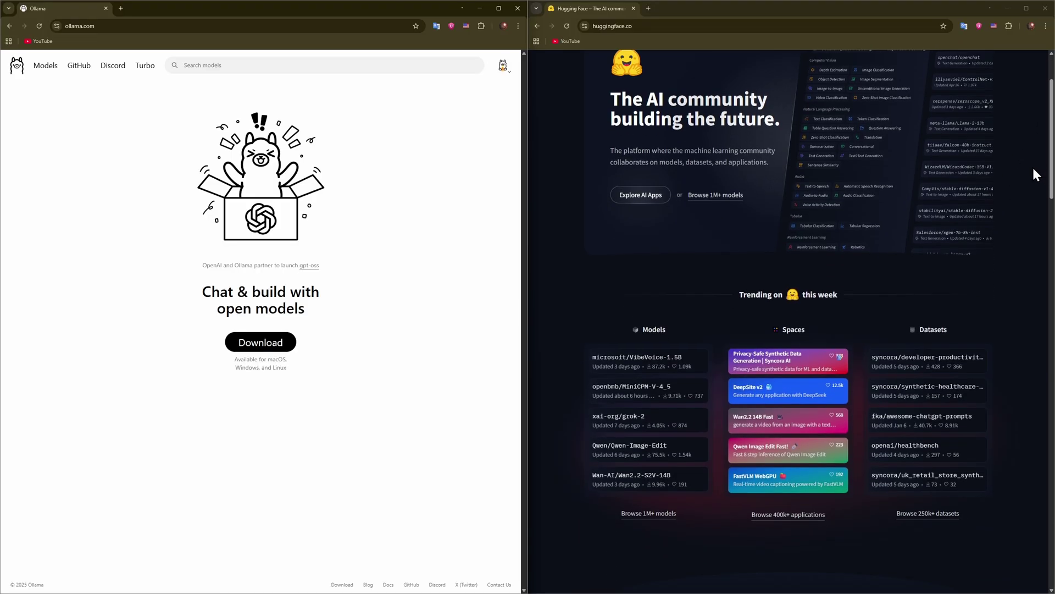
scroll(1014, 190, down, 1)
scroll(1012, 185, down, 1)
scroll(1011, 185, down, 1)
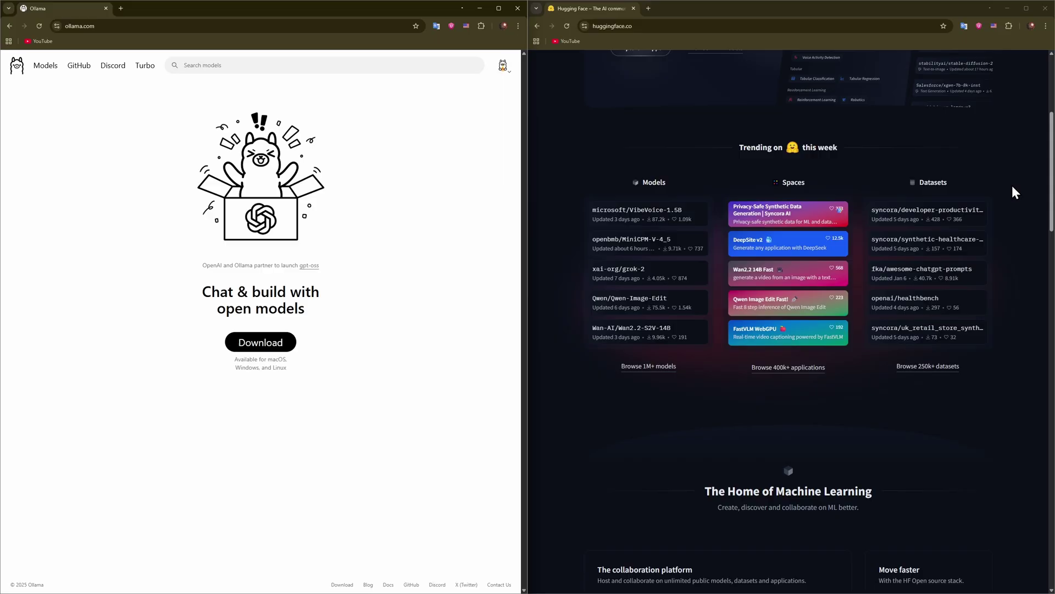
scroll(1011, 185, down, 1)
scroll(963, 248, up, 5)
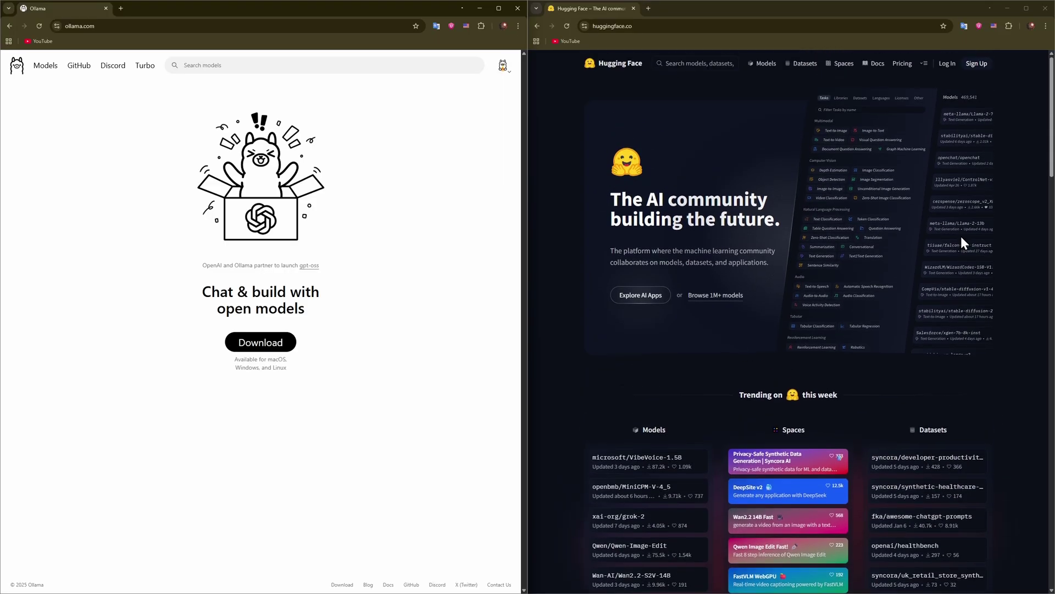
click(765, 63)
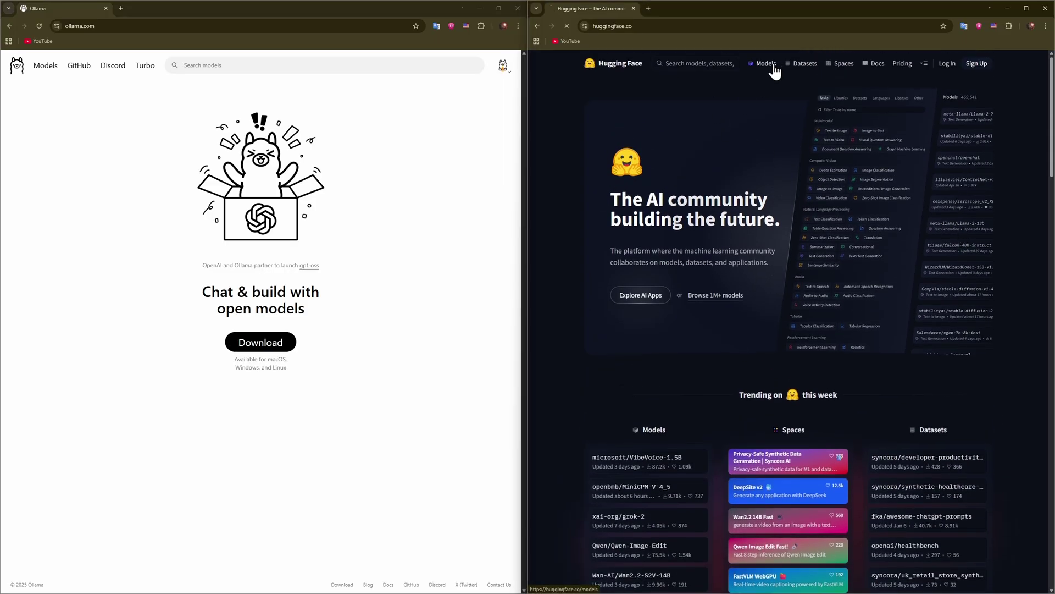
scroll(969, 244, down, 4)
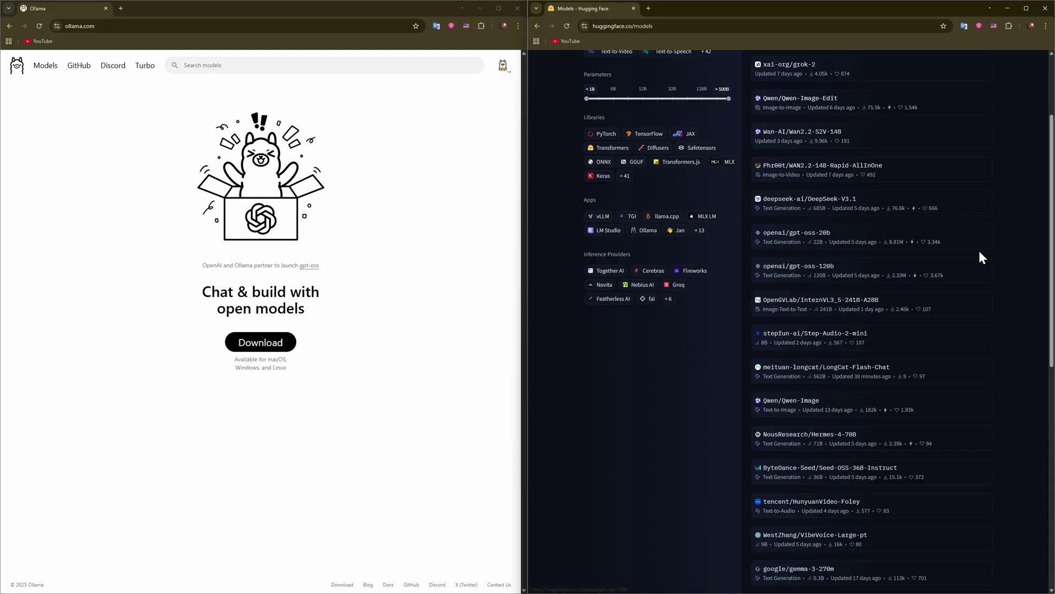
scroll(979, 250, down, 2)
scroll(979, 252, down, 2)
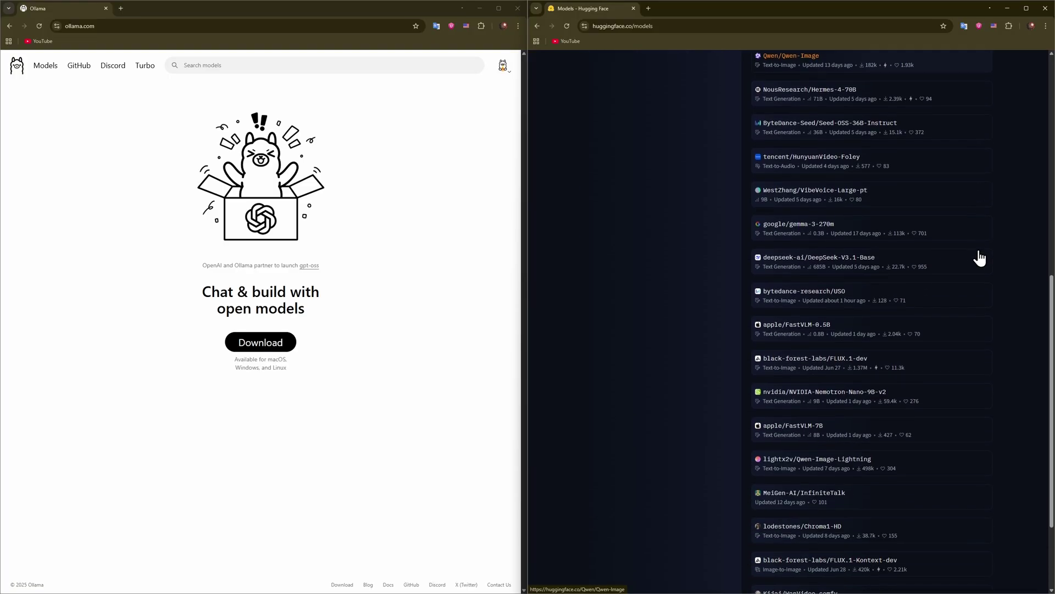
scroll(971, 251, down, 2)
scroll(969, 253, up, 3)
scroll(969, 253, up, 3)
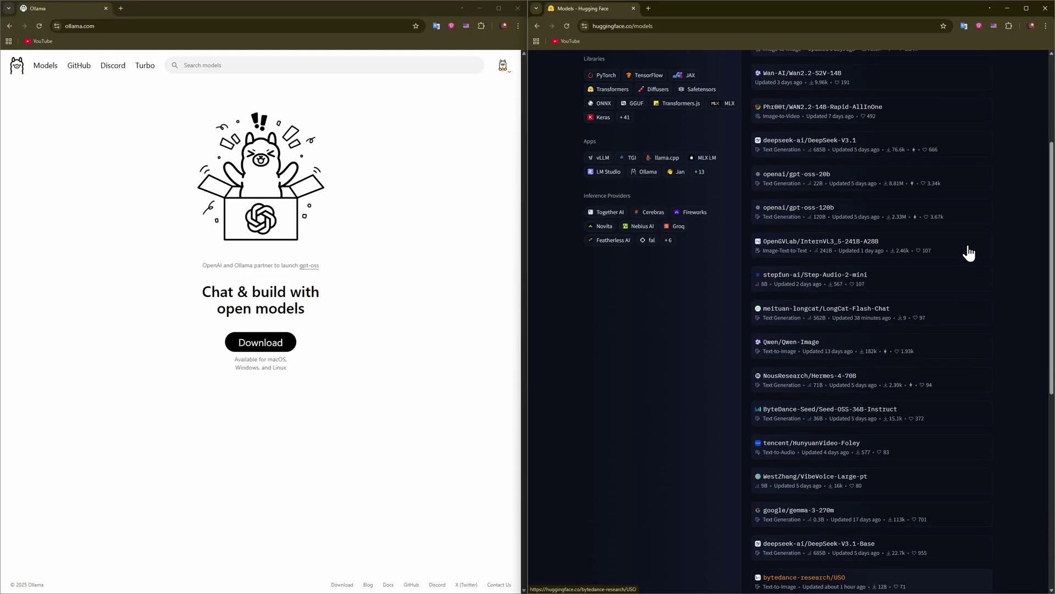
scroll(969, 252, up, 1)
scroll(969, 252, up, 1)
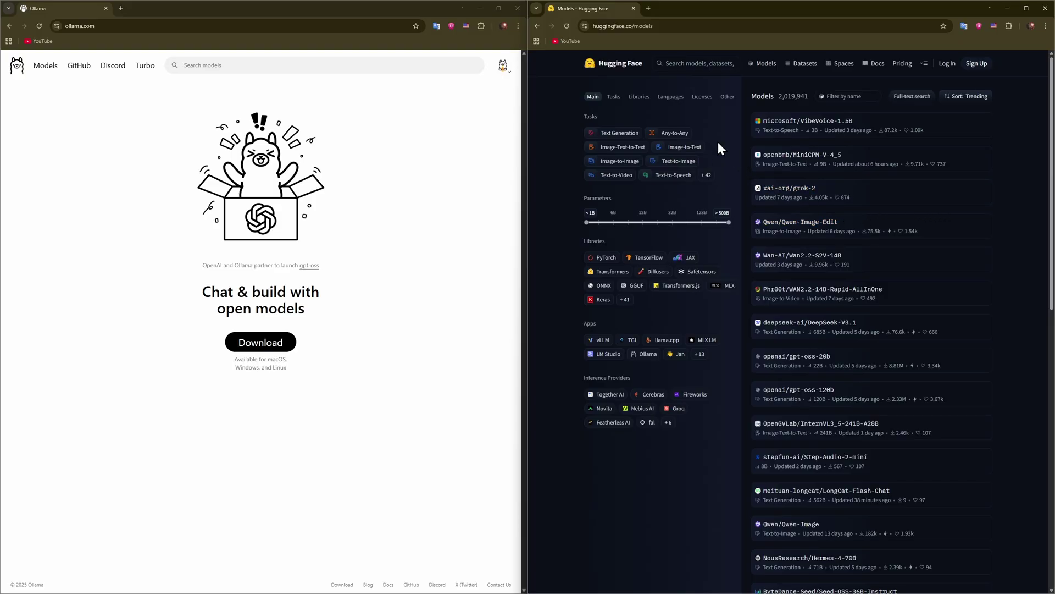
Go back to the Hugging Face home page and reload it from the logo
click(536, 27)
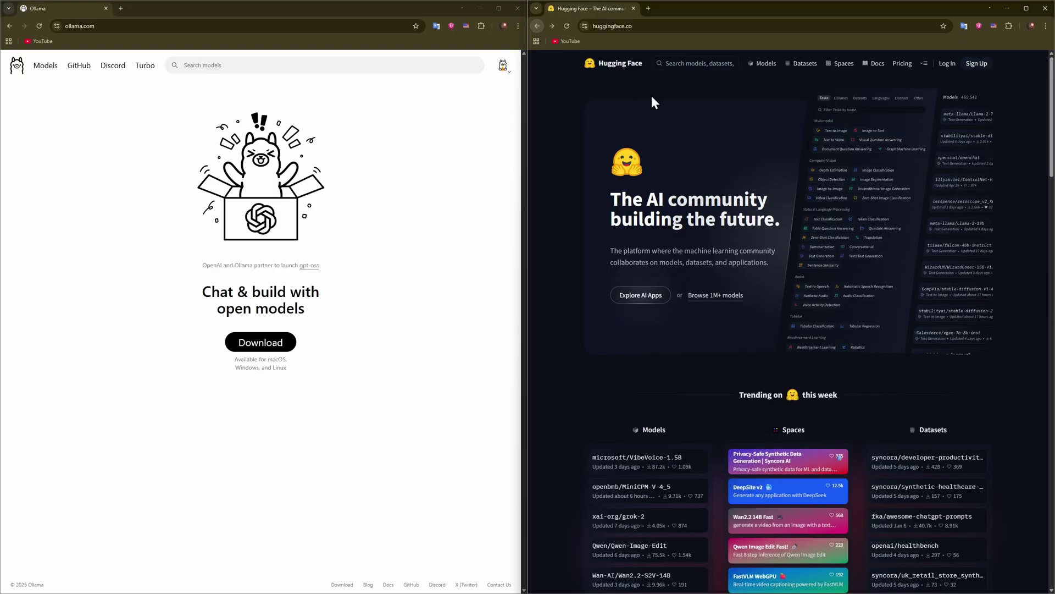
scroll(948, 214, down, 2)
scroll(954, 219, down, 1)
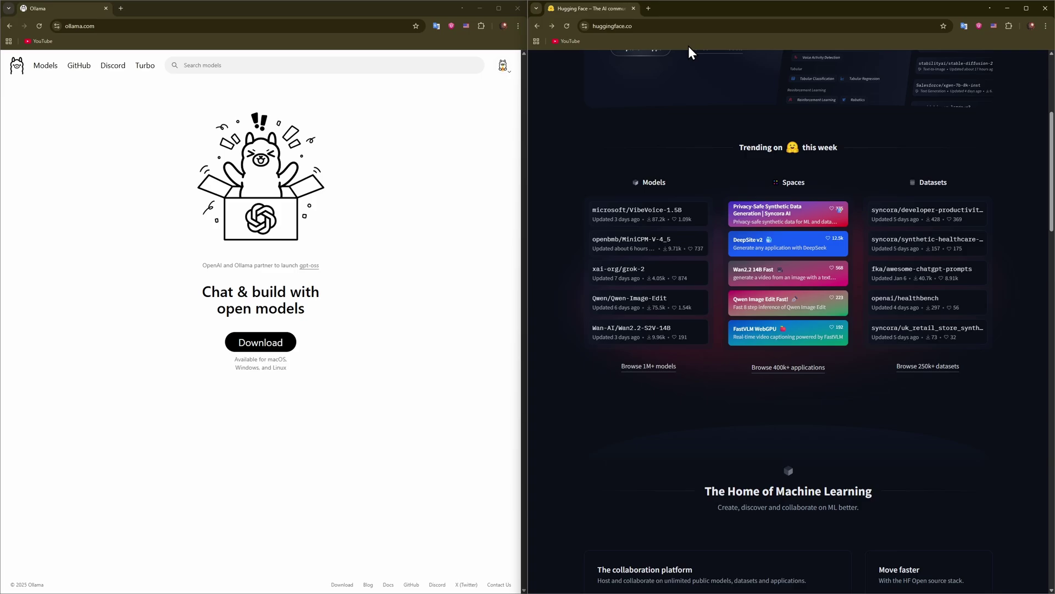
drag(1049, 139, 762, 80)
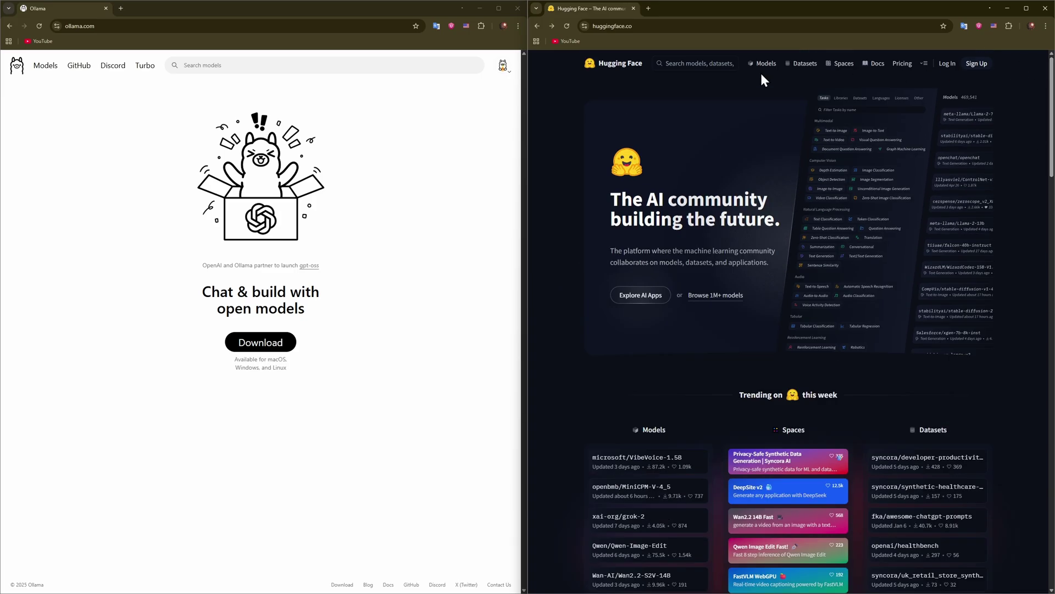
click(625, 69)
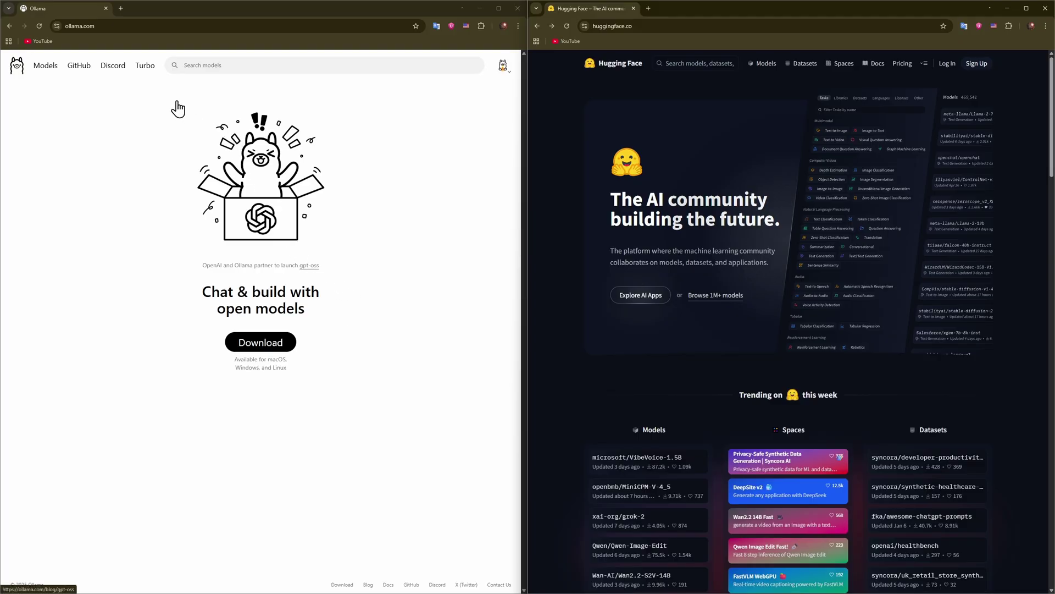
click(503, 69)
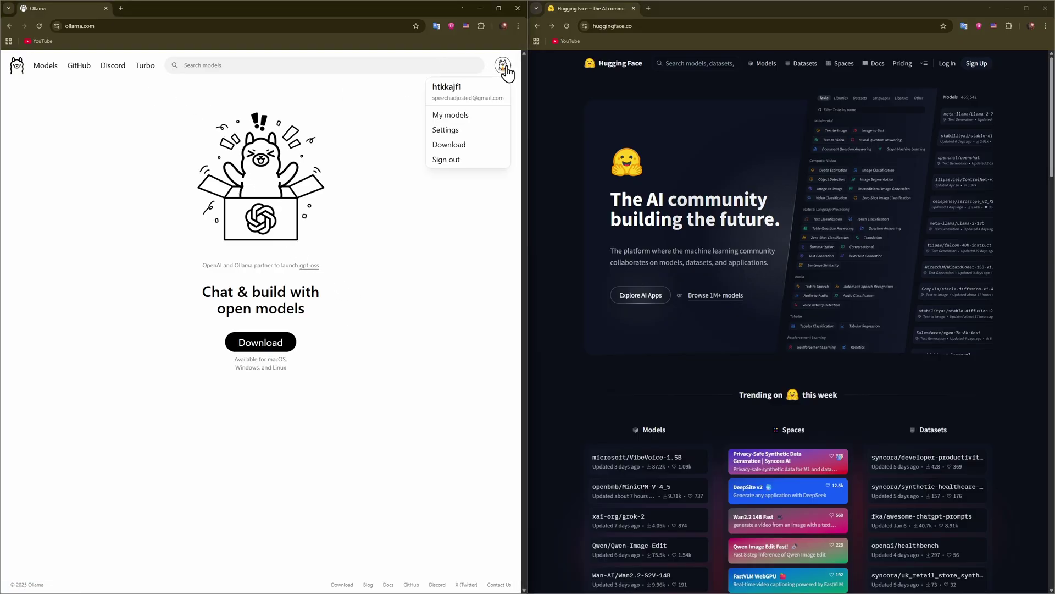
click(451, 116)
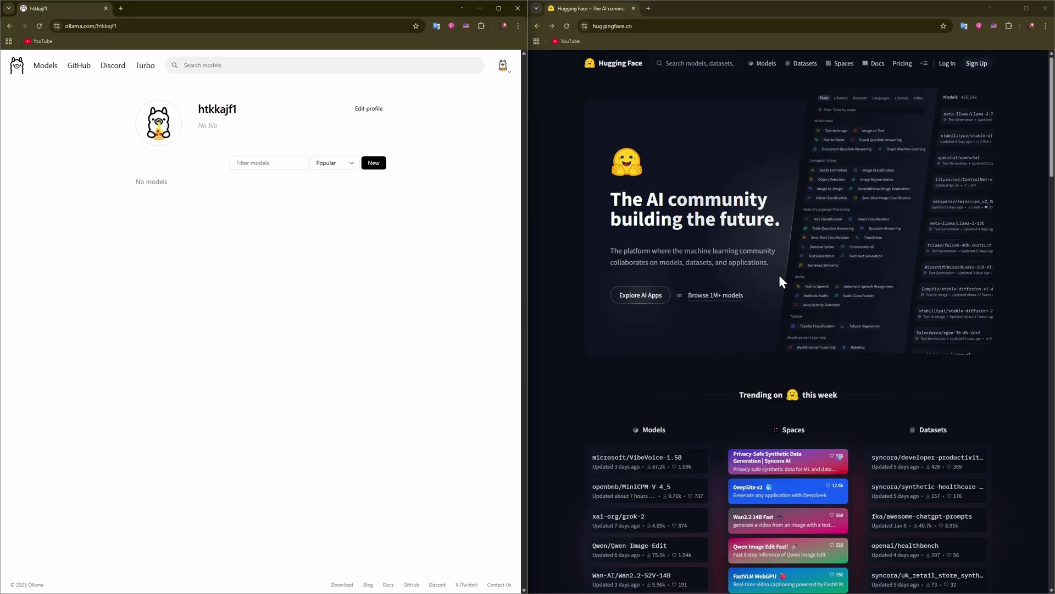
scroll(785, 269, down, 1)
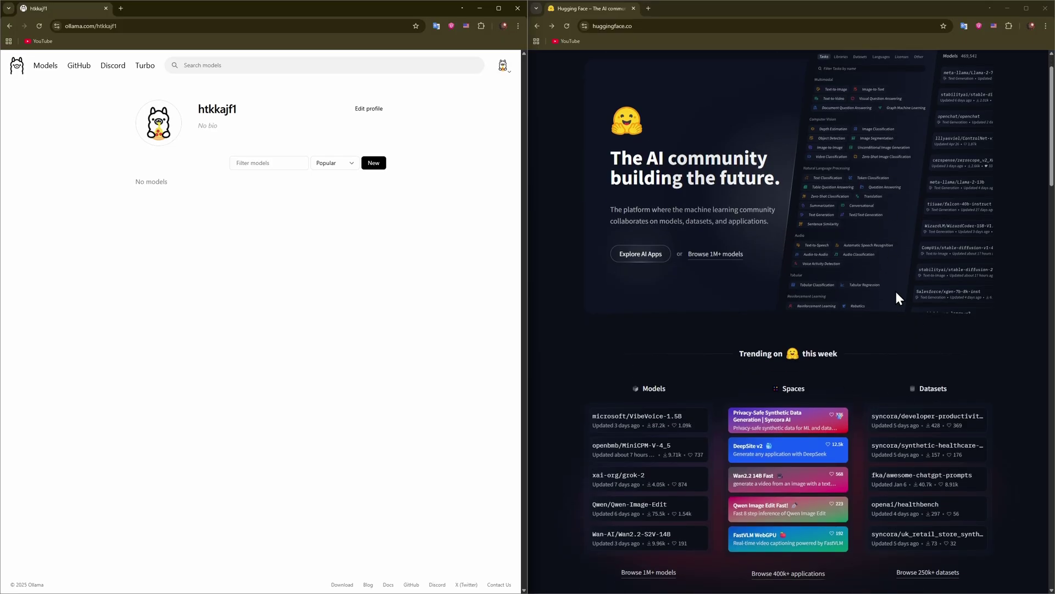
scroll(770, 349, down, 2)
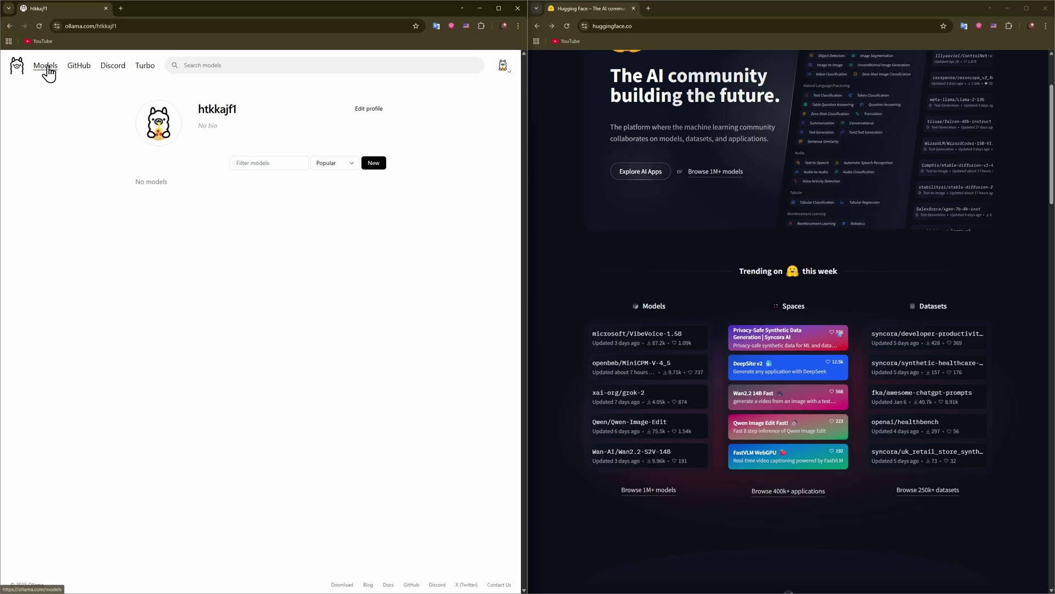
Return to Ollama's home page and open its Download page at ollama.com/download
click(17, 71)
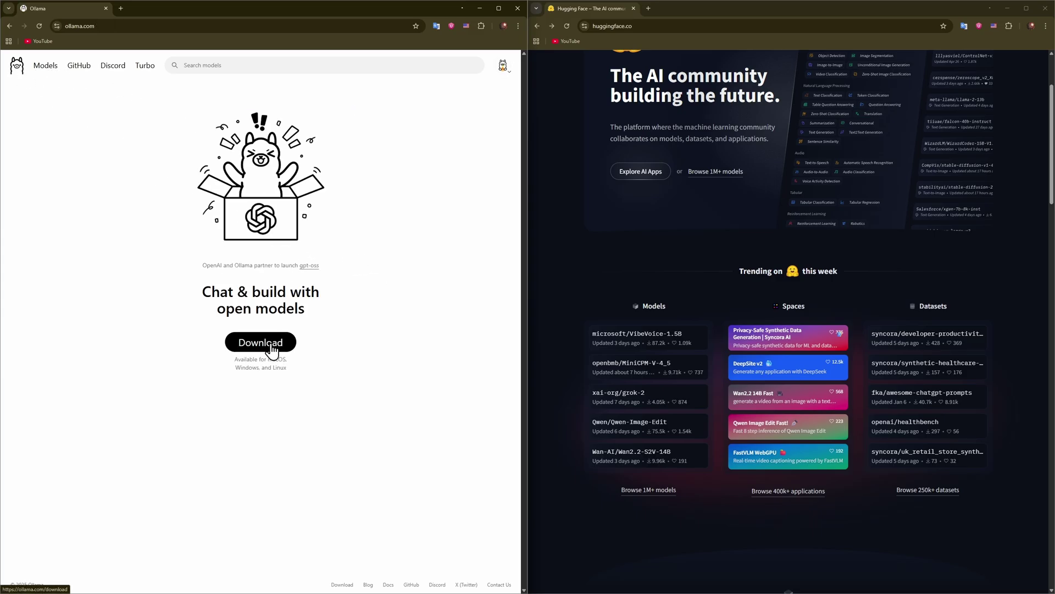
click(272, 351)
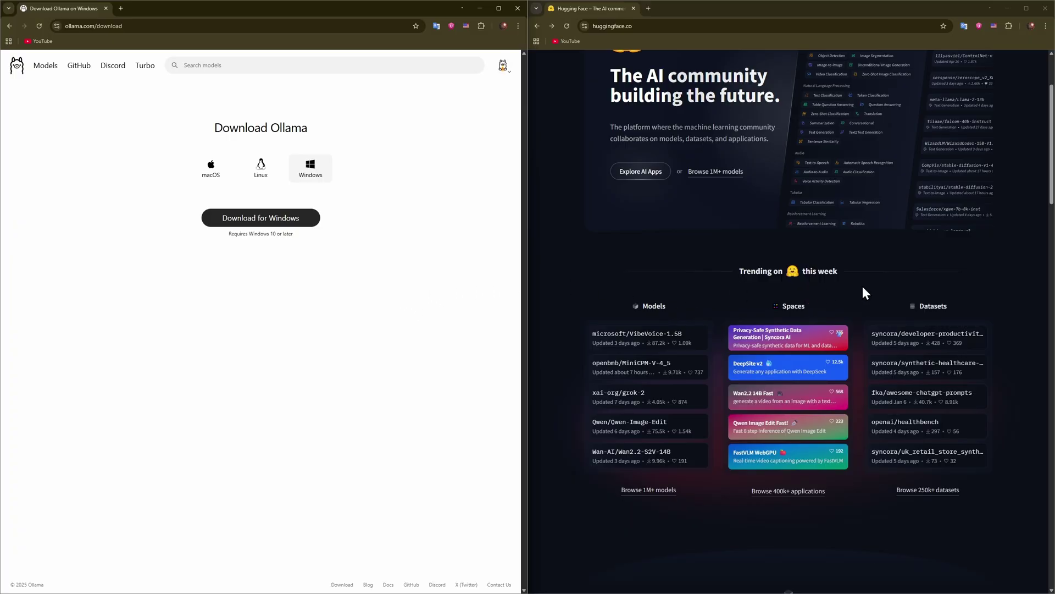
scroll(862, 290, down, 2)
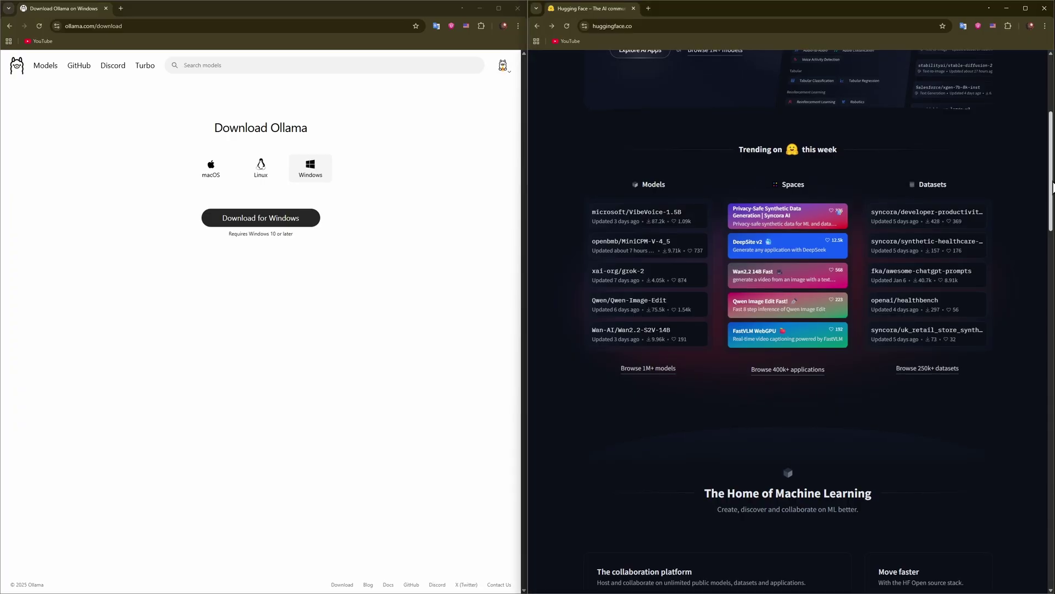
mouse_move(1050, 189)
mouse_down()
mouse_move(1051, 125)
mouse_move(1051, 318)
mouse_up()
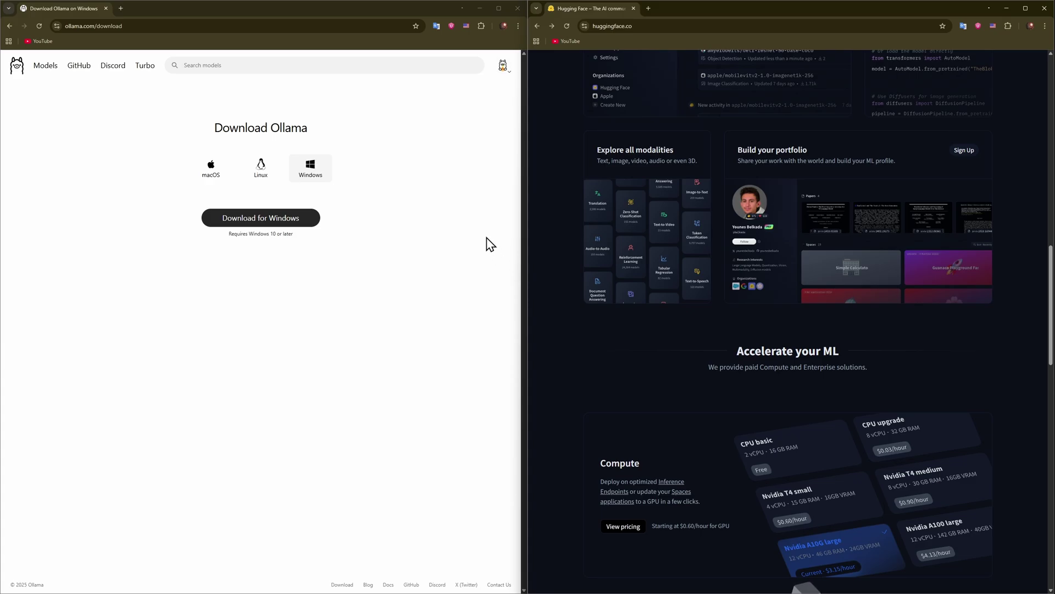
scroll(835, 299, down, 1)
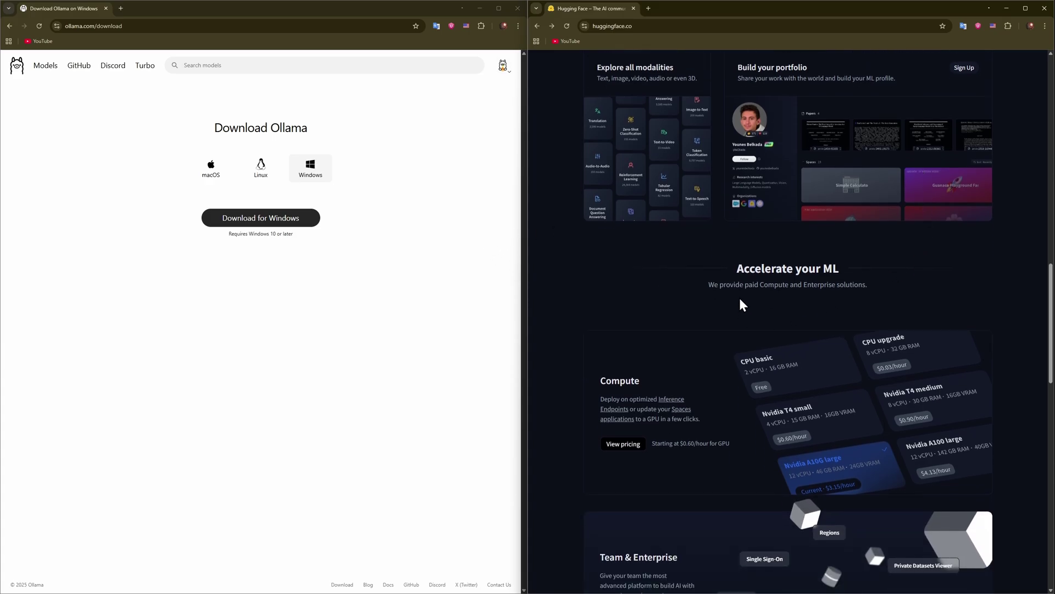
scroll(739, 297, down, 1)
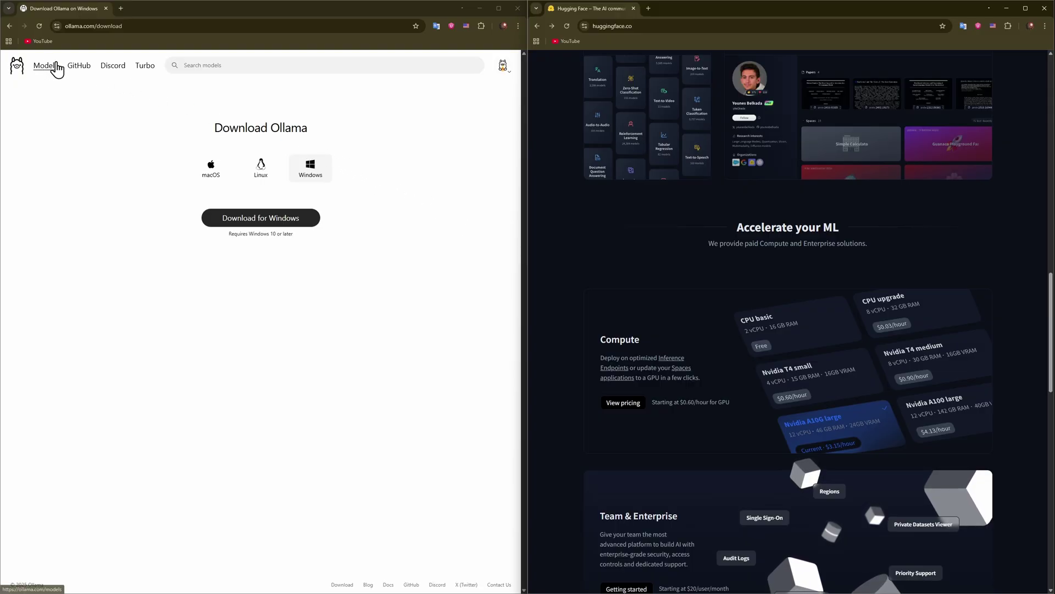
Open Ollama's Turbo page with its $20/mo plan and 'Turbo lets you' features
click(145, 68)
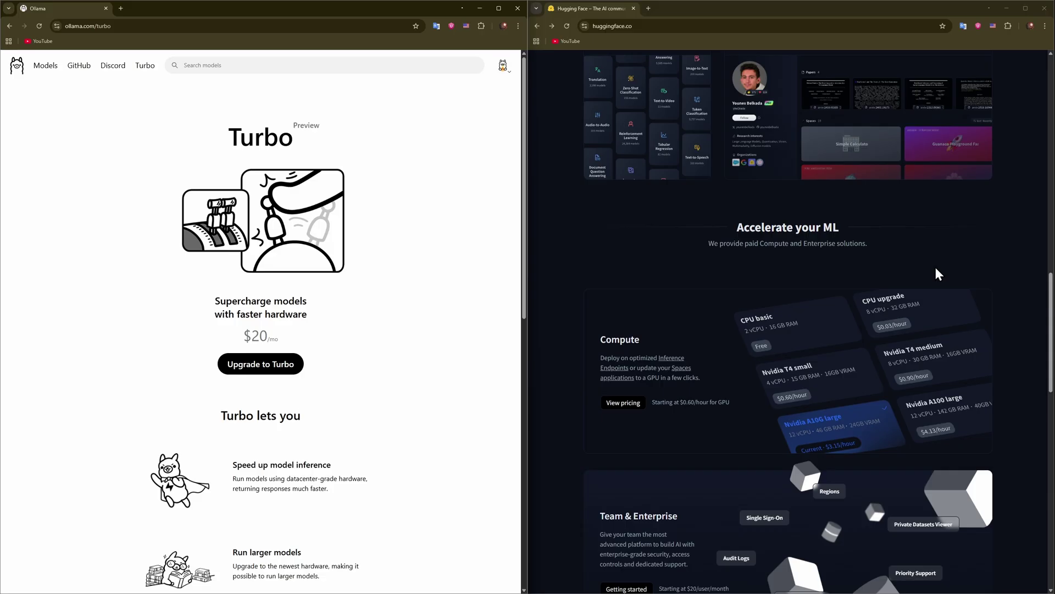
scroll(945, 300, up, 1)
scroll(945, 300, up, 3)
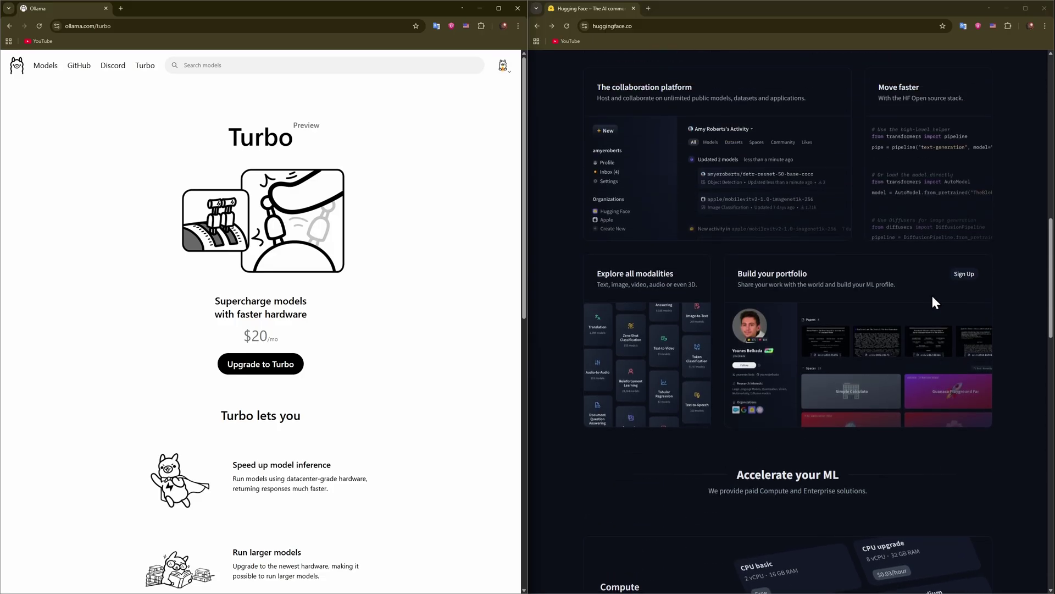
scroll(931, 292, up, 3)
scroll(925, 280, up, 1)
scroll(926, 273, up, 2)
scroll(927, 272, up, 3)
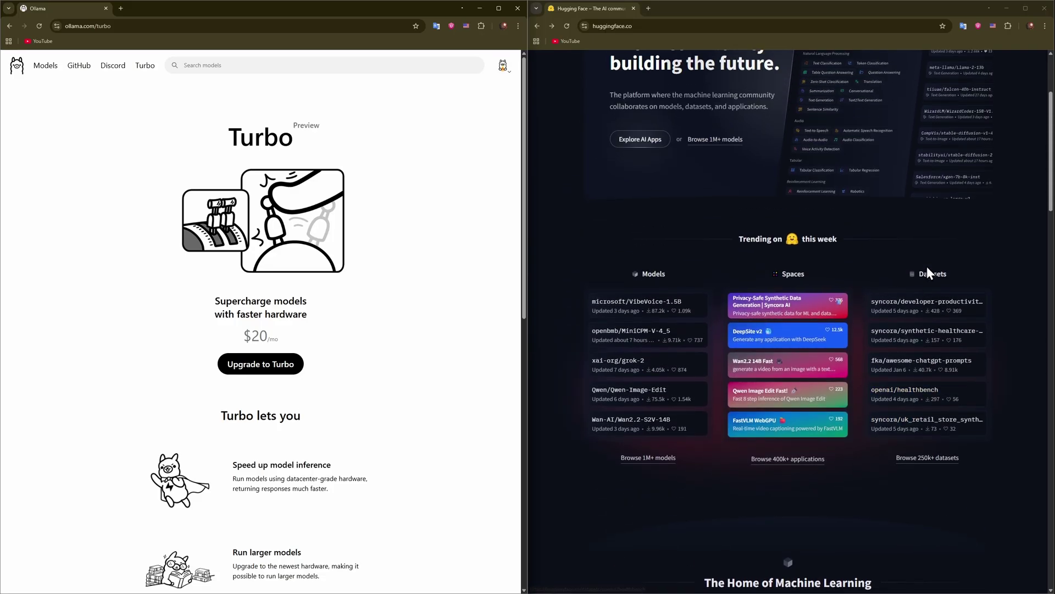
scroll(375, 301, down, 1)
scroll(376, 301, down, 3)
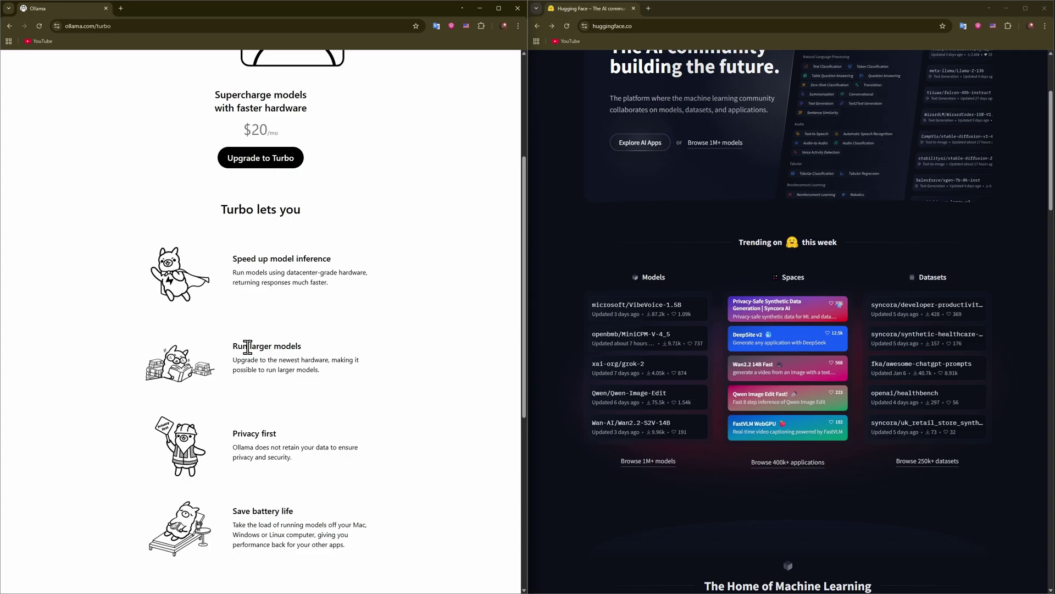
scroll(248, 347, down, 1)
scroll(336, 314, down, 1)
scroll(337, 309, down, 1)
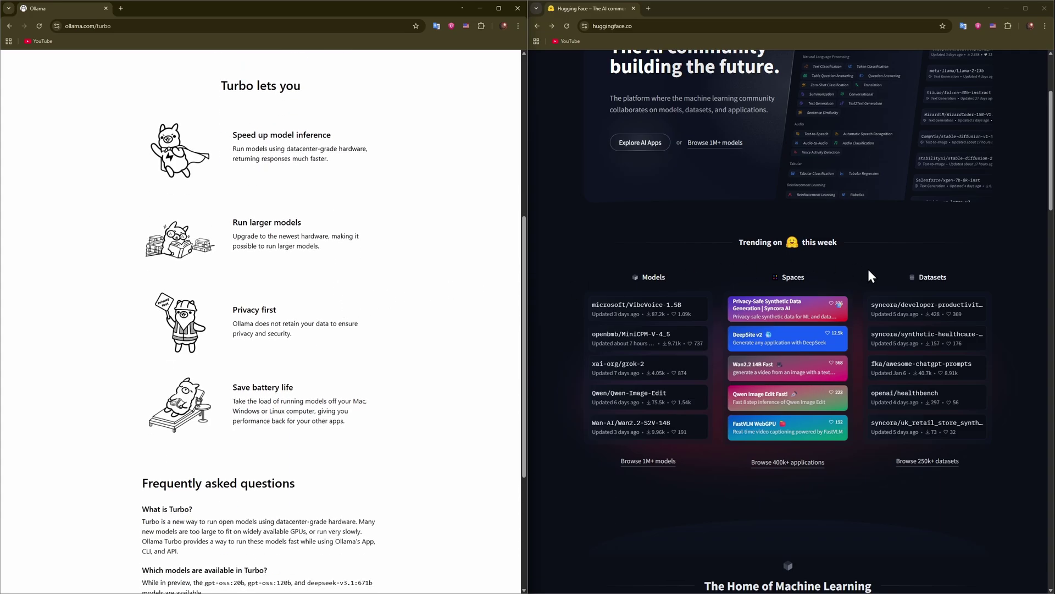
scroll(869, 269, up, 2)
scroll(871, 271, up, 1)
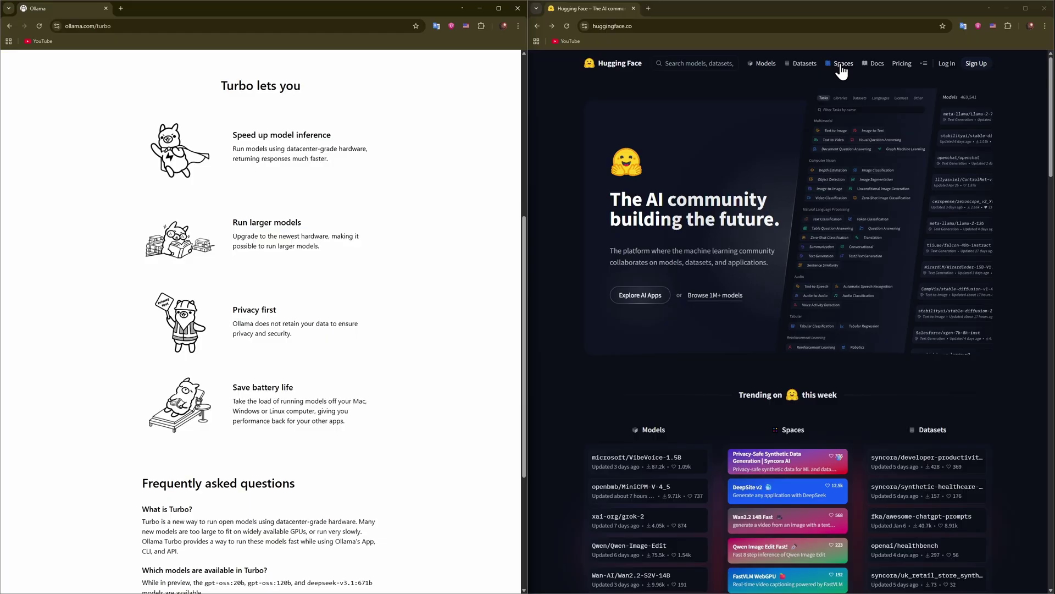
Show Hugging Face pricing: PRO $9, Team $20, Enterprise from $50 per month
click(901, 64)
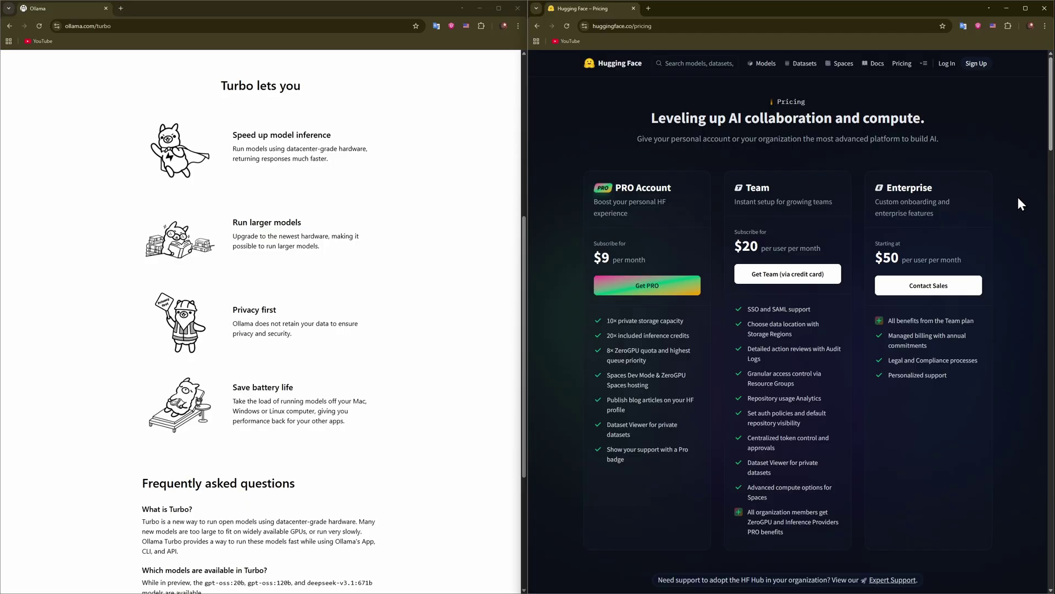
scroll(338, 222, up, 2)
scroll(334, 216, up, 2)
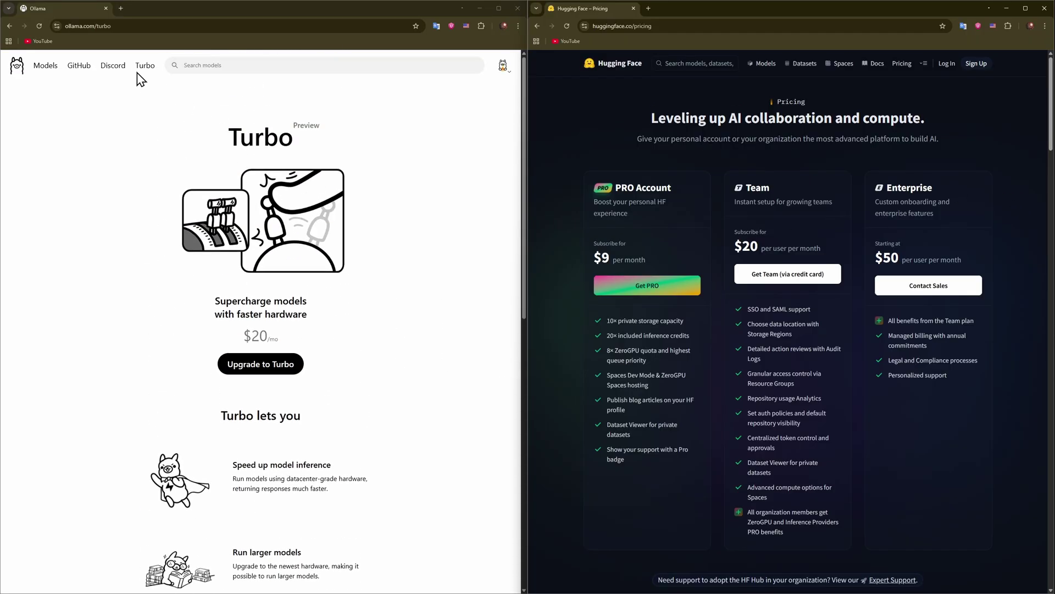
scroll(464, 286, down, 1)
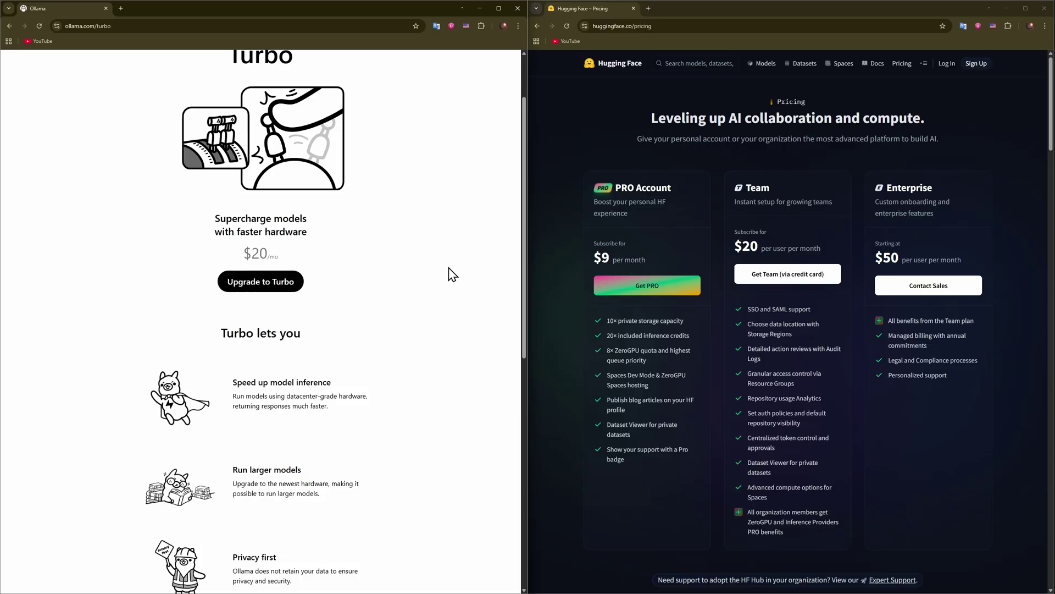